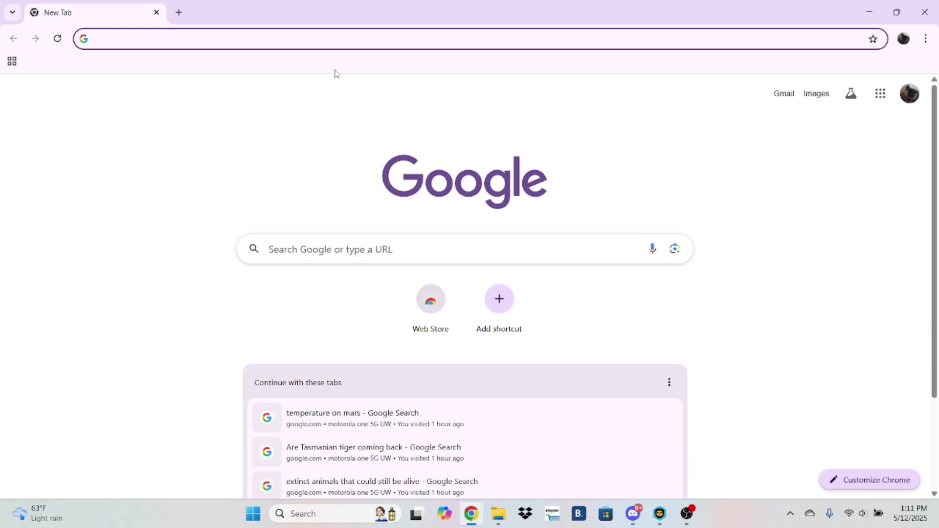
Search Google for 'glorius model o software', fixing the typo first.
type("gloriusn")
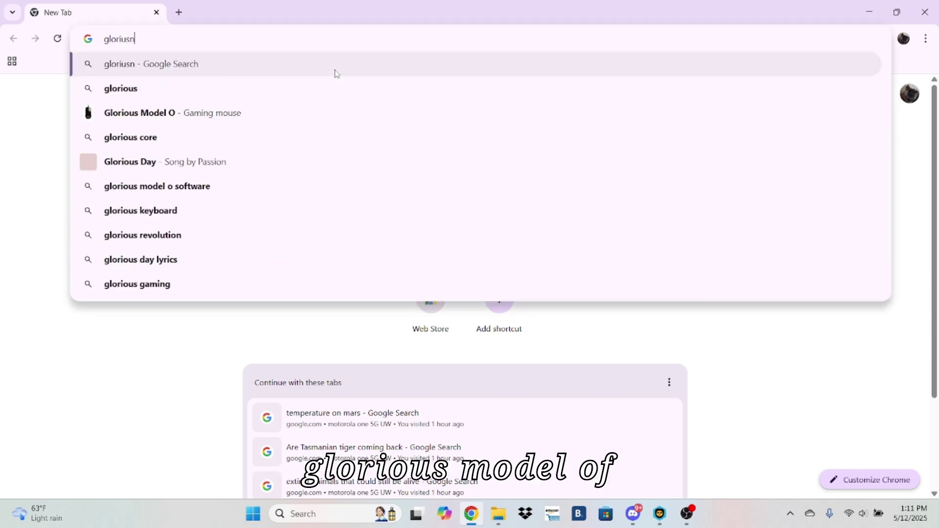
key("BackSpace")
type("model o software")
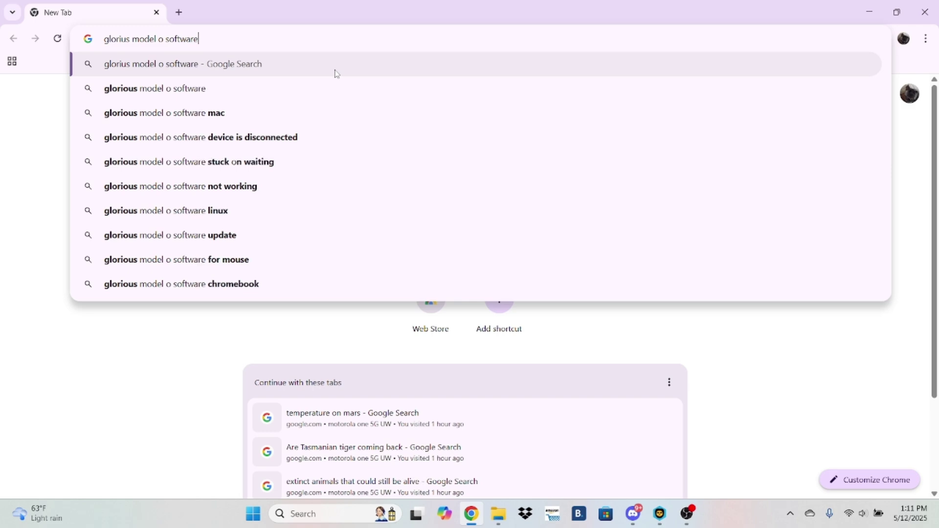
key("Return")
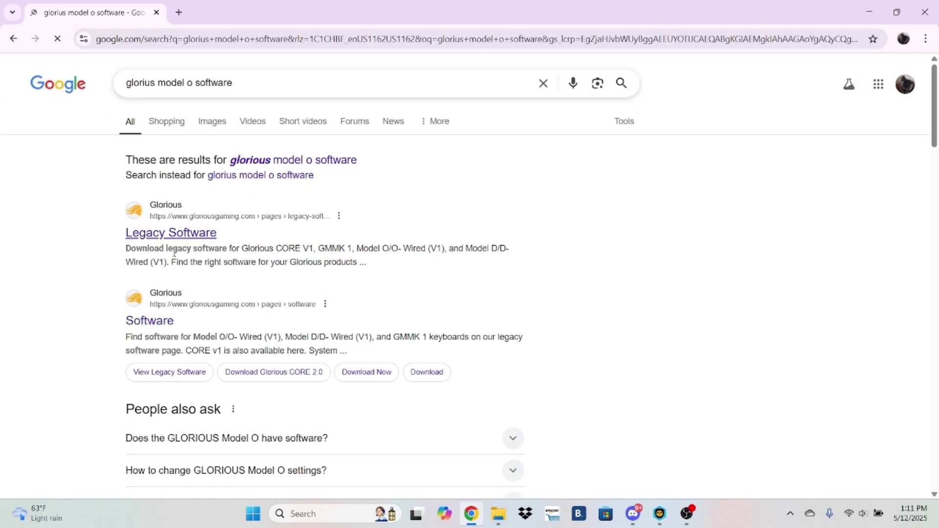
Open Glorious's Software page, accept cookies, decline the 10% Off popup, and go to Legacy Software.
left_click(151, 319)
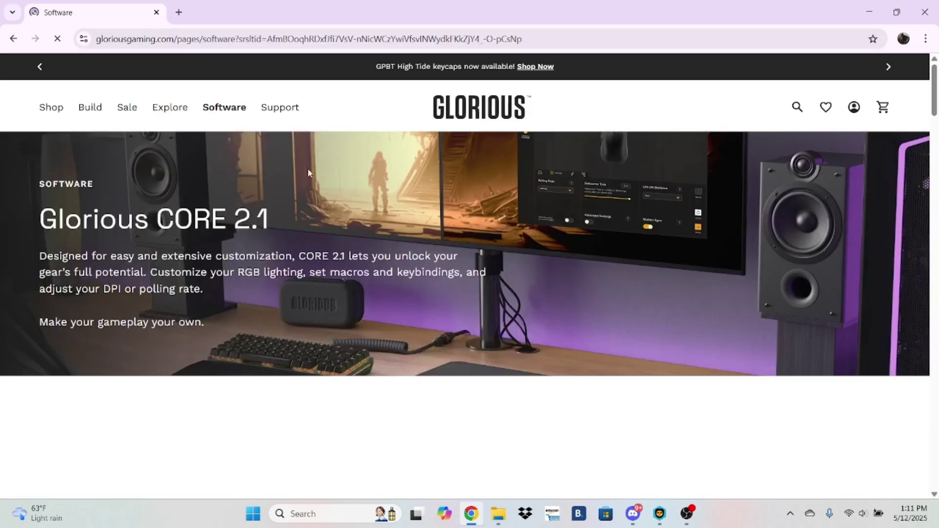
scroll(253, 226, "down", 20)
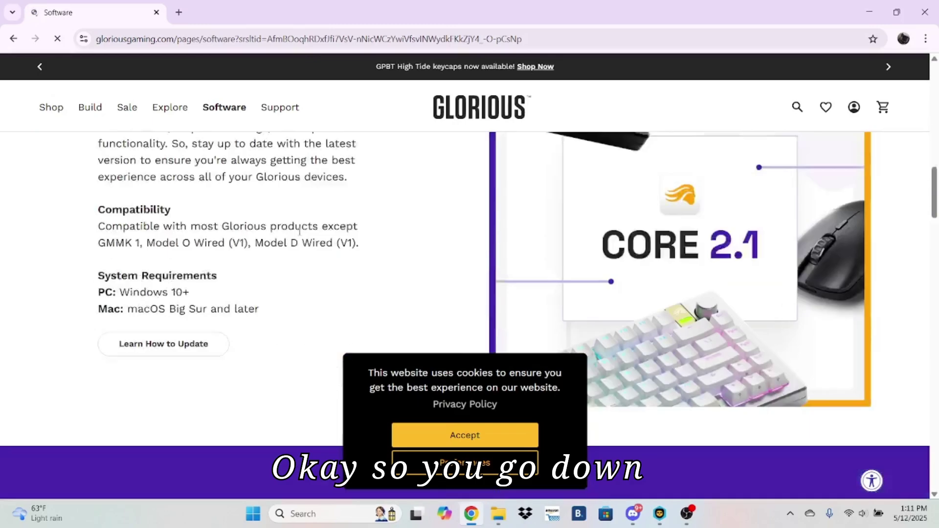
scroll(263, 303, "down", 20)
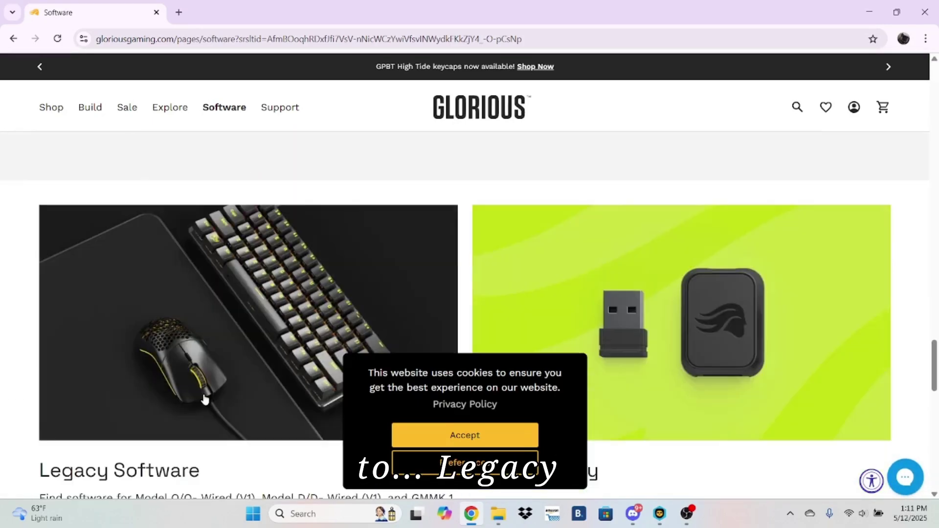
scroll(204, 401, "up", 5)
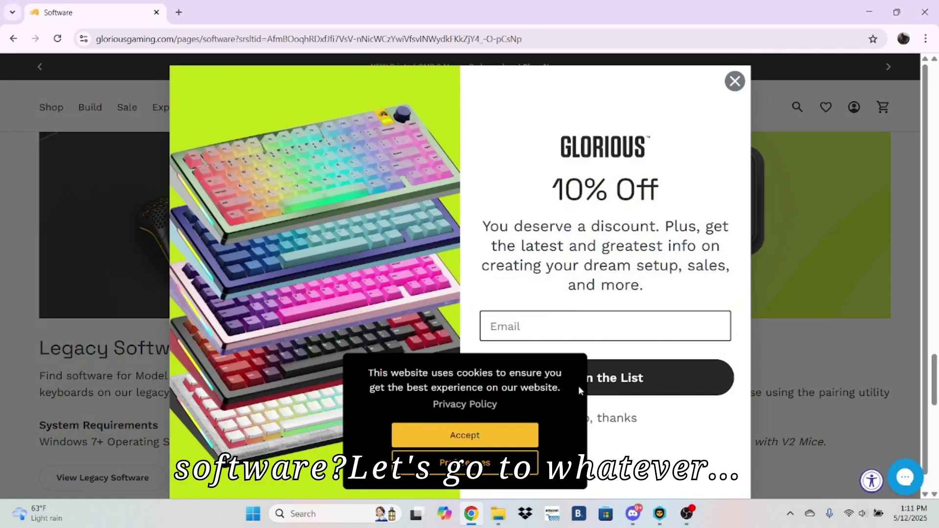
left_click(465, 435)
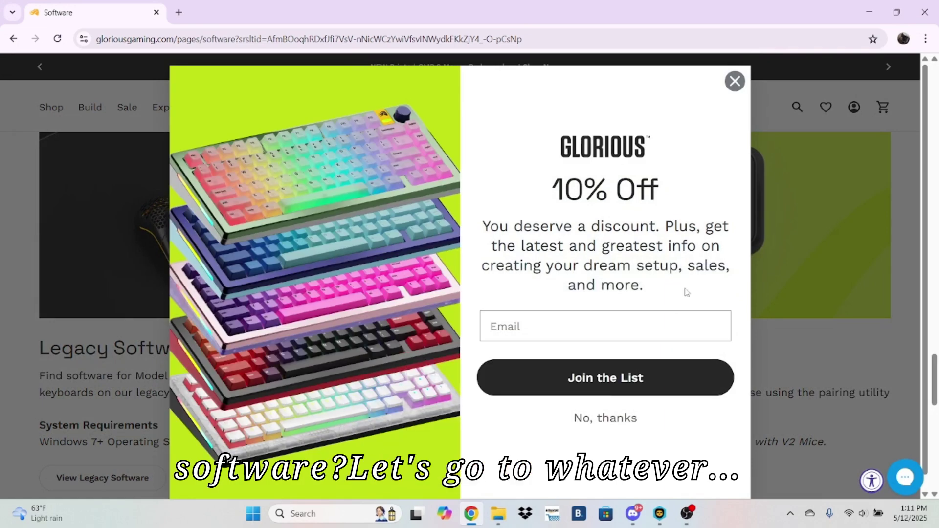
left_click(607, 419)
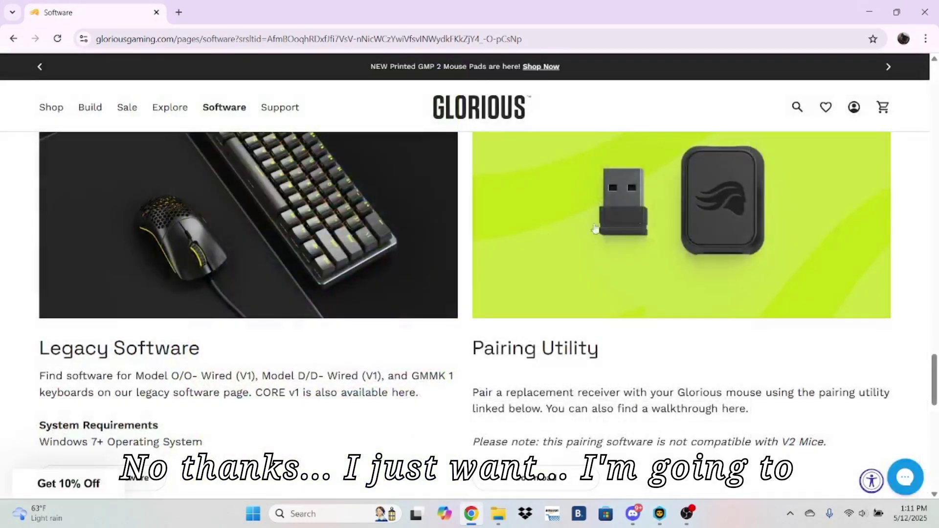
left_click(316, 263)
scroll(314, 274, "down", 5)
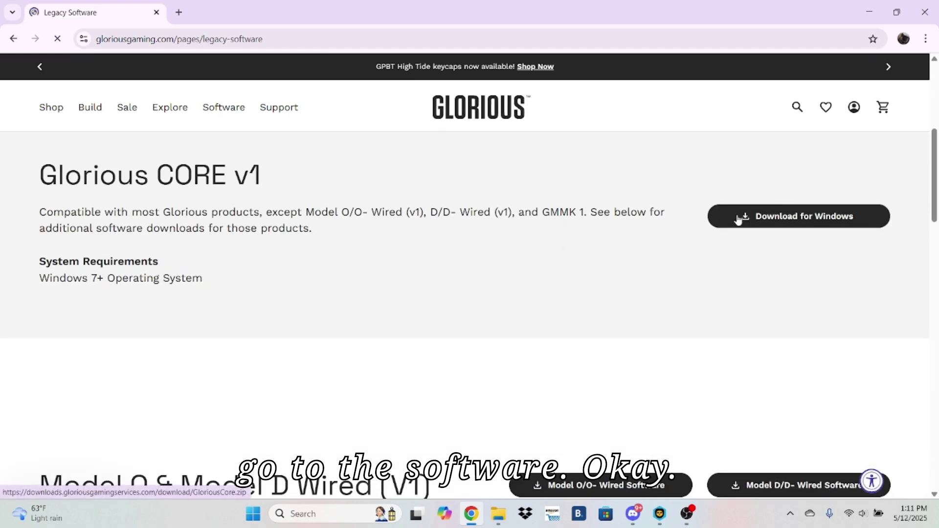
Download the Model O/O- Wired software as ModelO_1-0-9 (2).zip and view it in downloads.
scroll(635, 255, "down", 5)
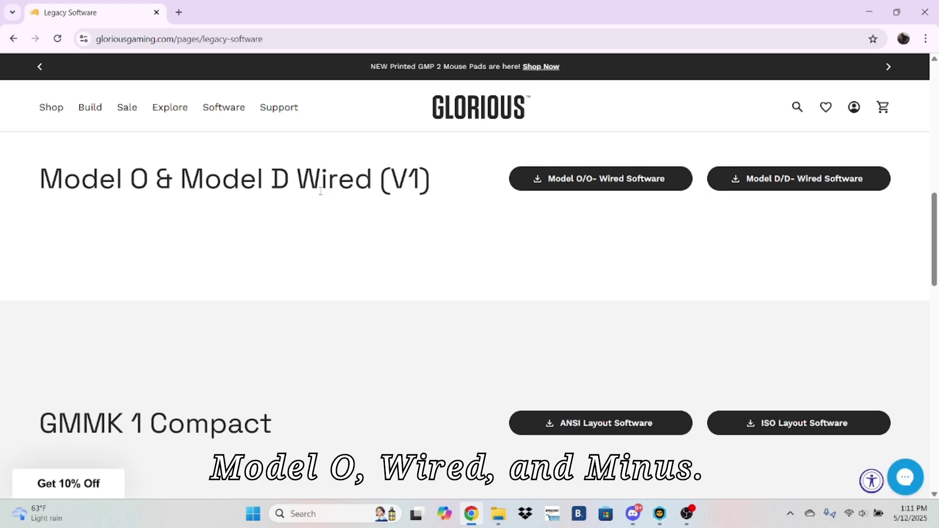
scroll(319, 208, "down", 15)
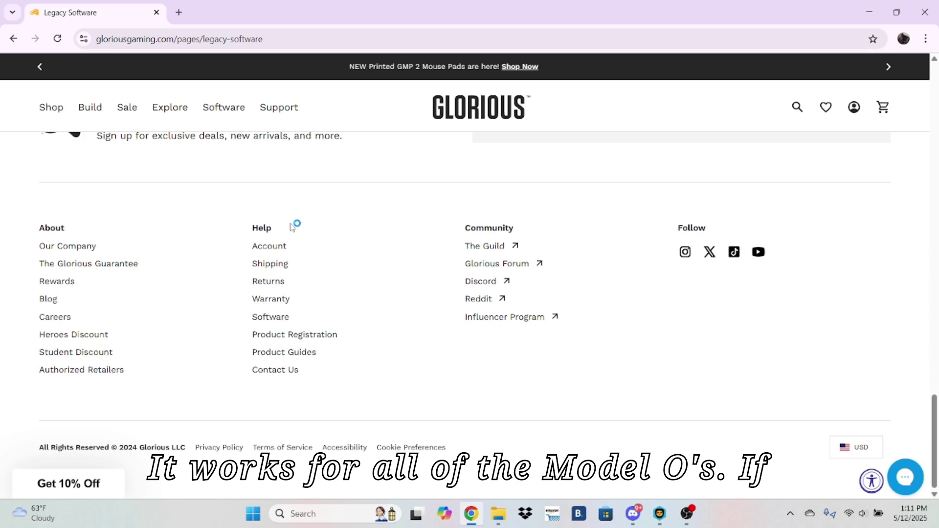
scroll(293, 225, "up", 15)
scroll(293, 225, "up", 4)
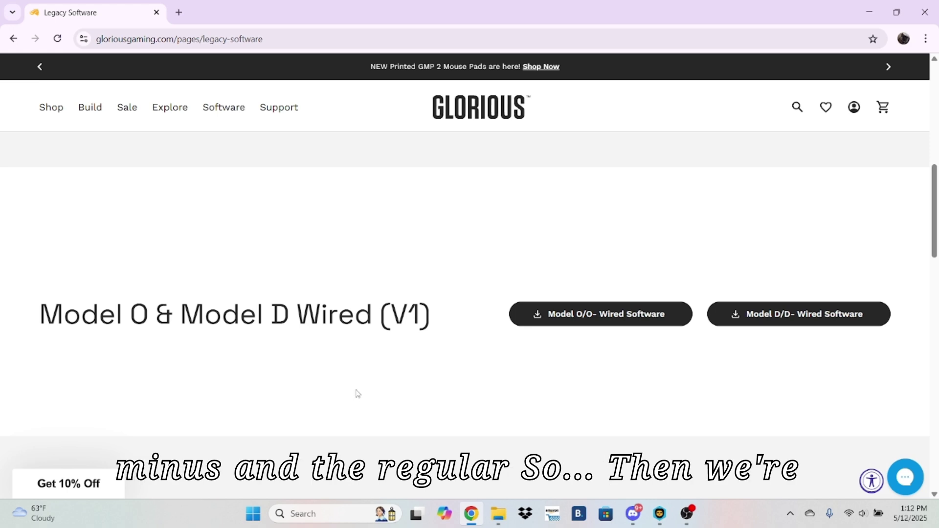
left_click(610, 310)
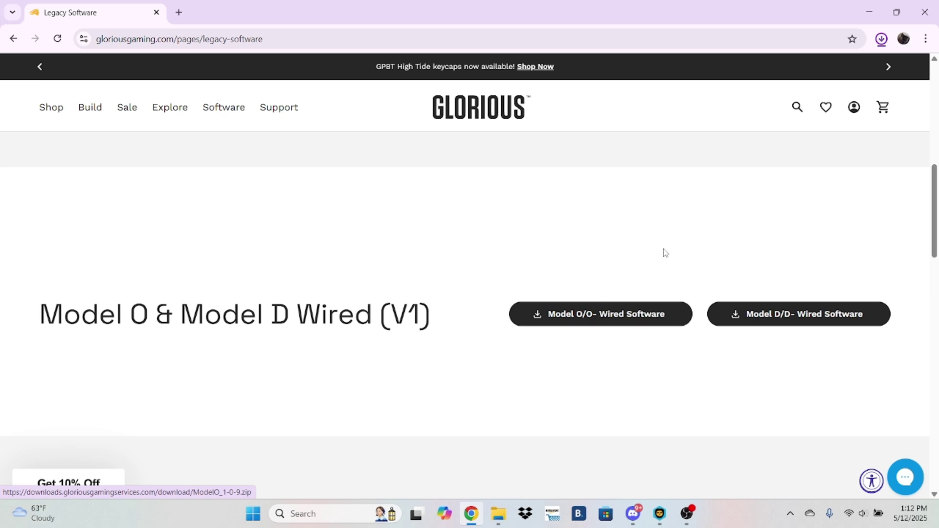
left_click(879, 41)
Open the ModelO_1-0-9 (2).zip archive and its 02 SOFTWARE folder.
left_click(798, 69)
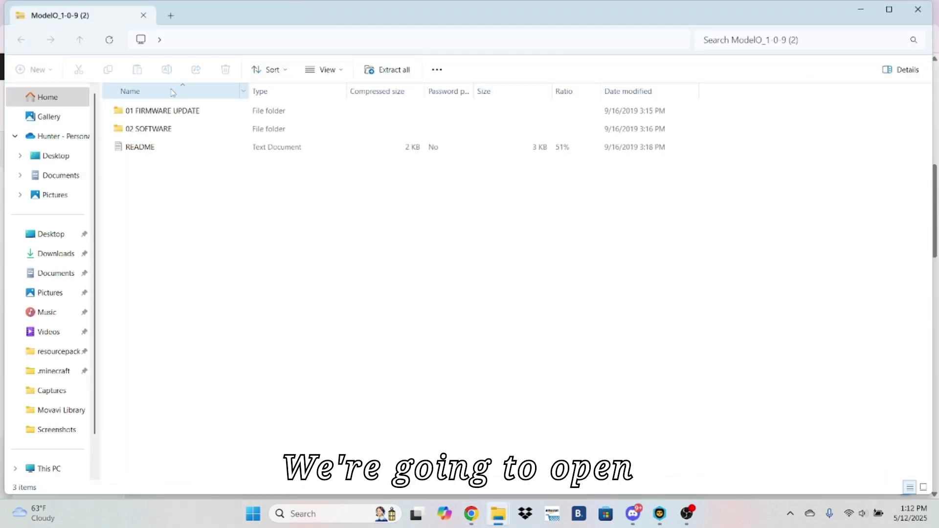
right_click(174, 116)
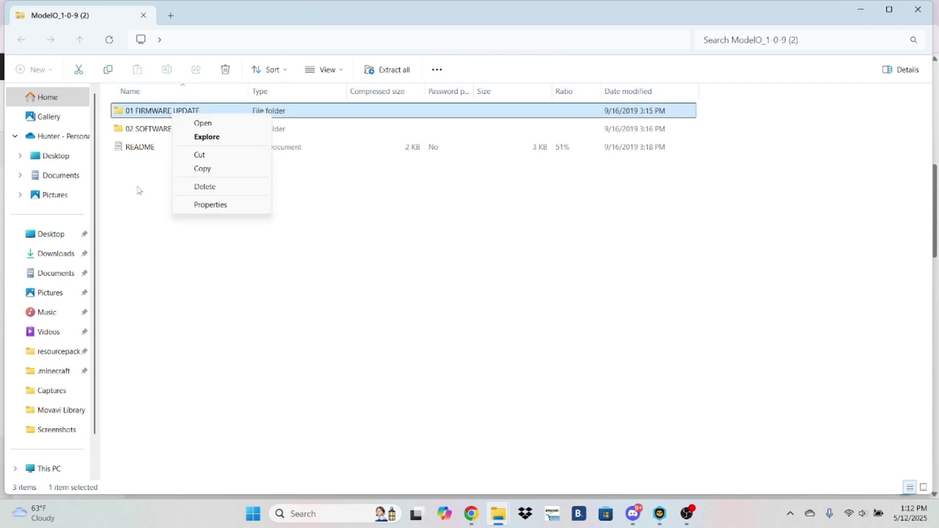
left_click(147, 128)
right_click(146, 129)
left_click(174, 139)
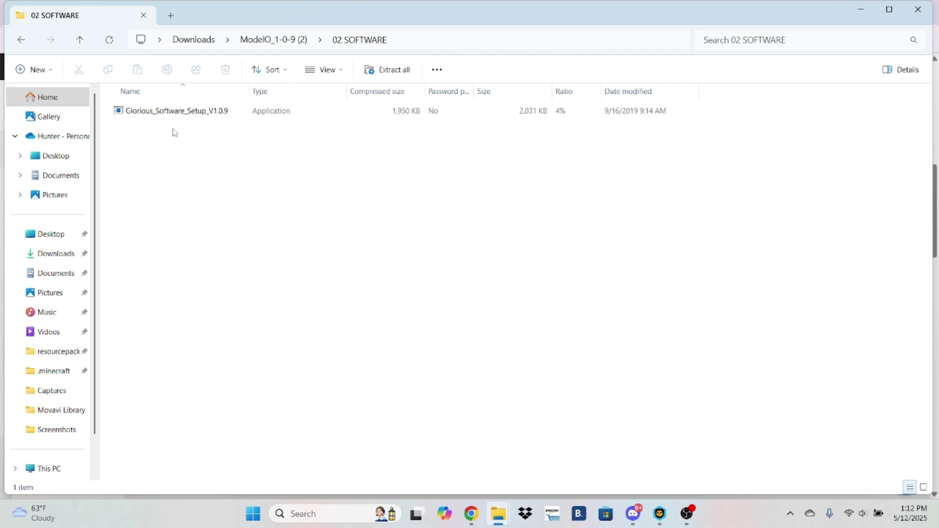
Try running Glorious_Software_Setup_V1.0.9 and choose Extract all when warned.
right_click(175, 120)
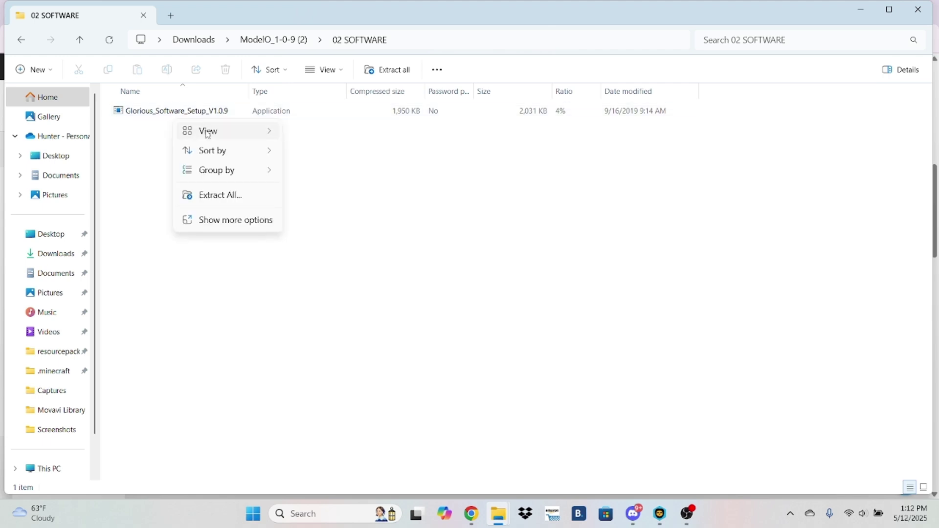
left_click(340, 167)
left_click(213, 114)
right_click(212, 115)
left_click(239, 123)
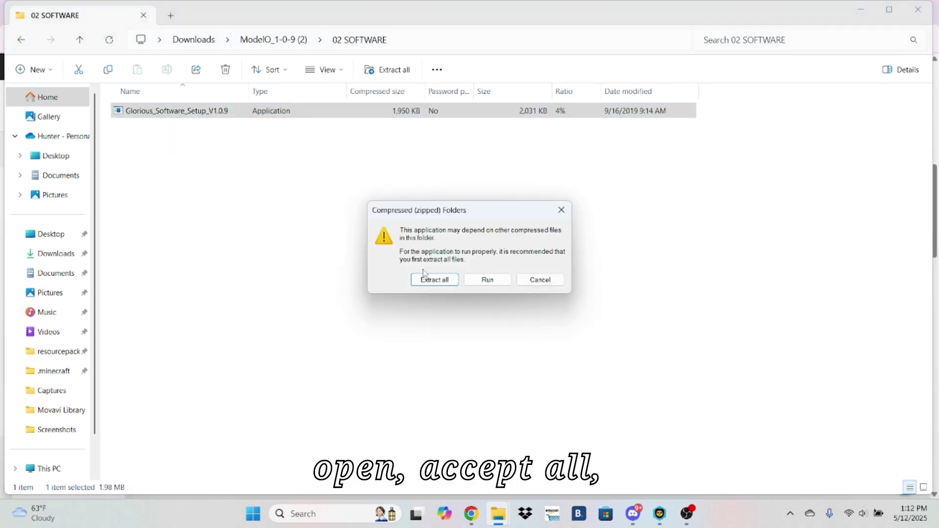
left_click(434, 280)
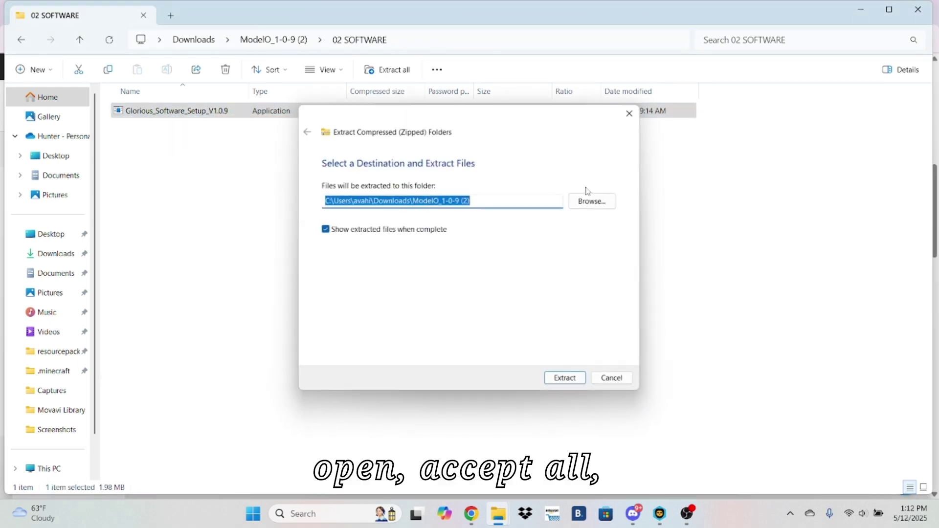
Extract the archive into Downloads\ModelO_1-0-9 (2).
left_click(566, 379)
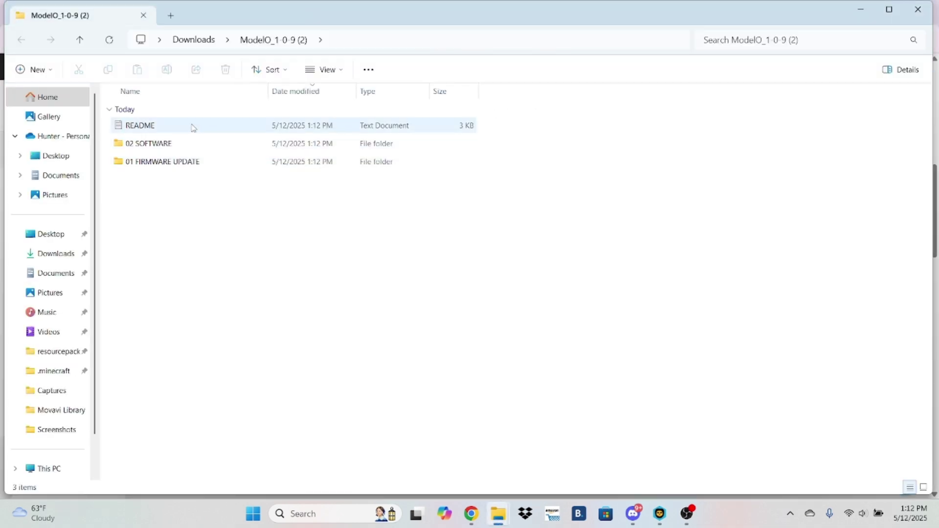
right_click(203, 147)
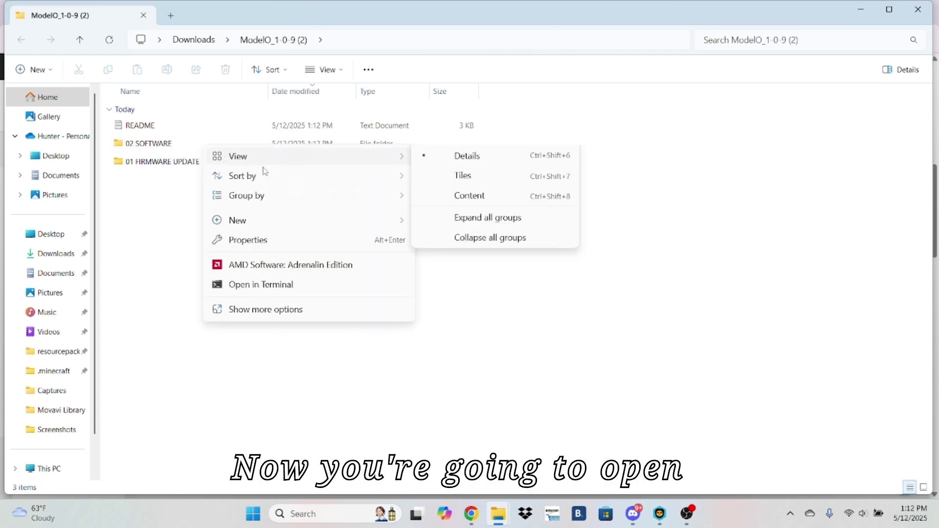
left_click(171, 208)
Launch Glorious_Software_Setup_V1.0.9 from the extracted 02 SOFTWARE folder.
left_click(147, 144)
right_click(142, 144)
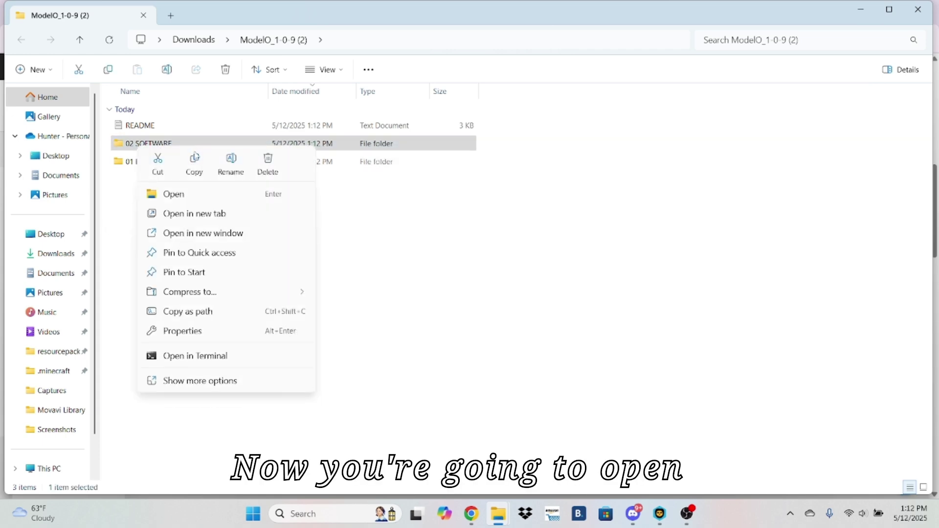
left_click(178, 192)
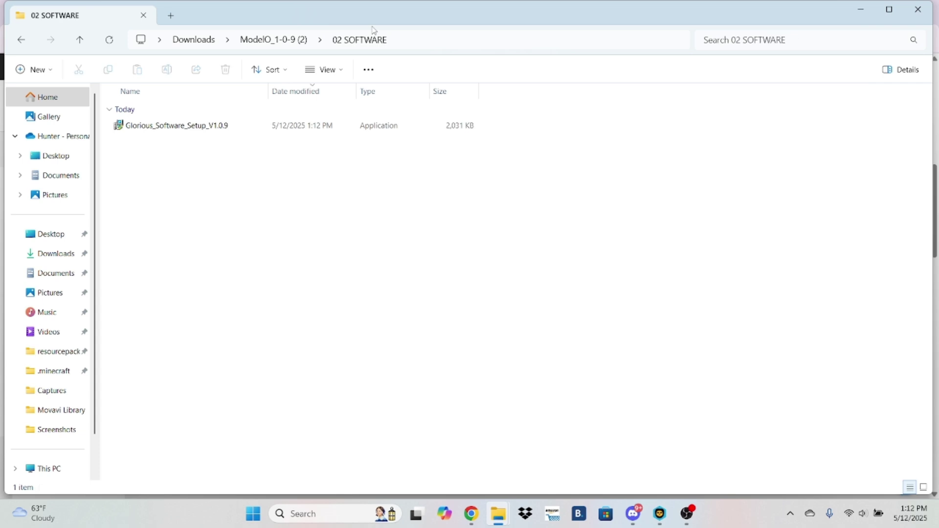
left_click(196, 126)
right_click(194, 125)
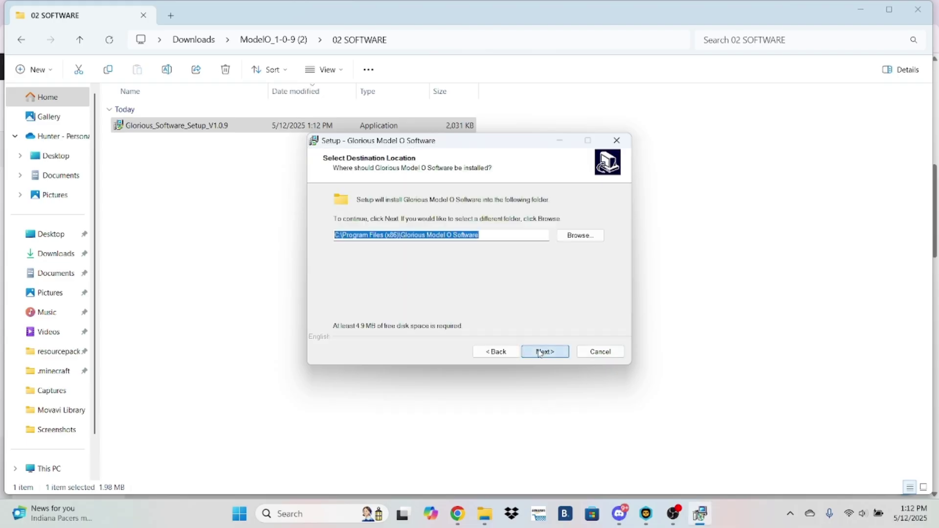
Install to the default C:\Program Files (x86)\Glorious Model O Software location.
left_click(545, 352)
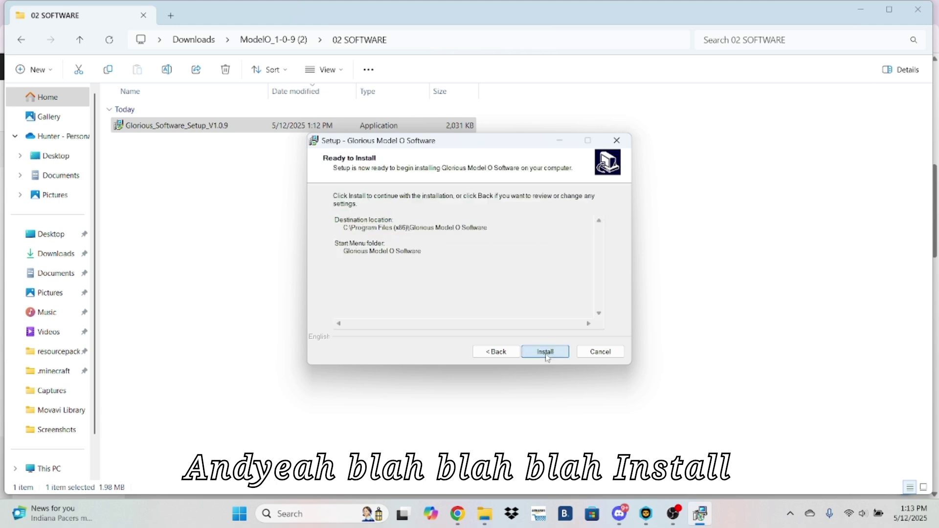
left_click(546, 352)
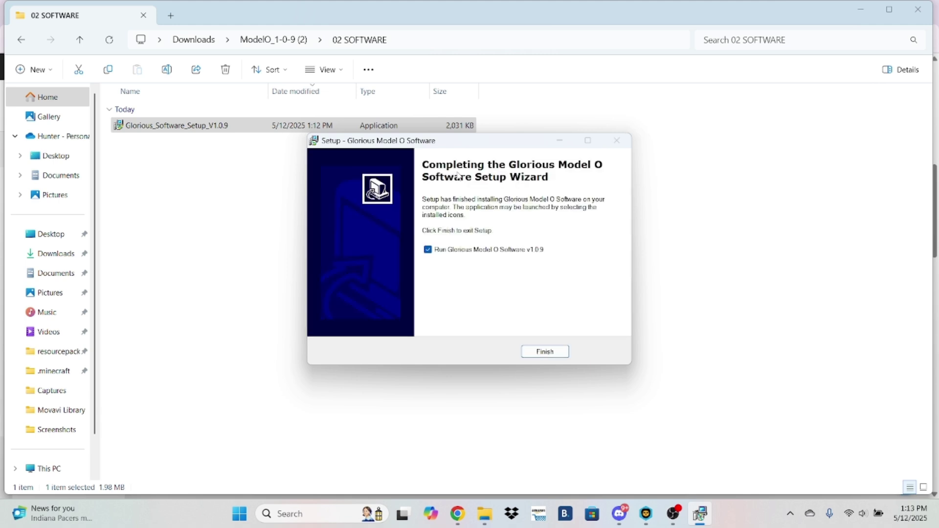
Finish setup, then lower the debounce time from 10 ms to 4 ms and apply it.
left_click(545, 352)
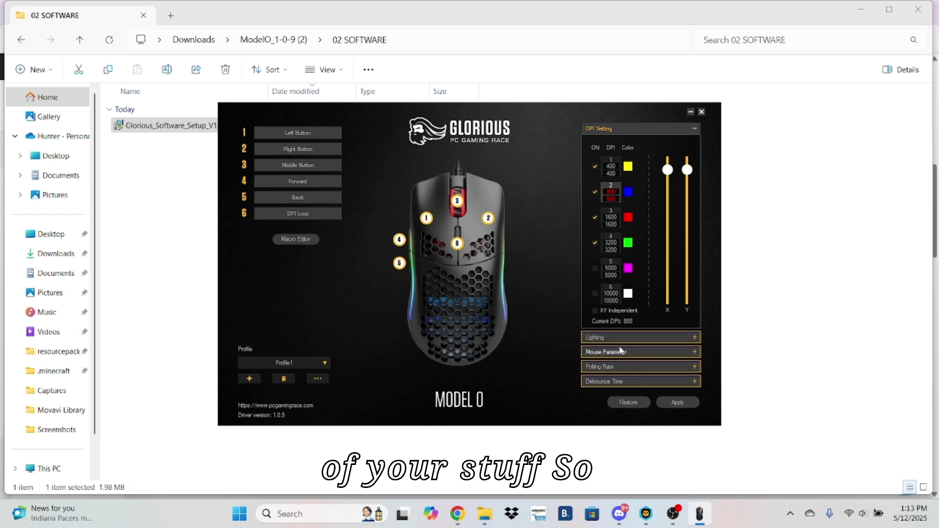
left_click(613, 382)
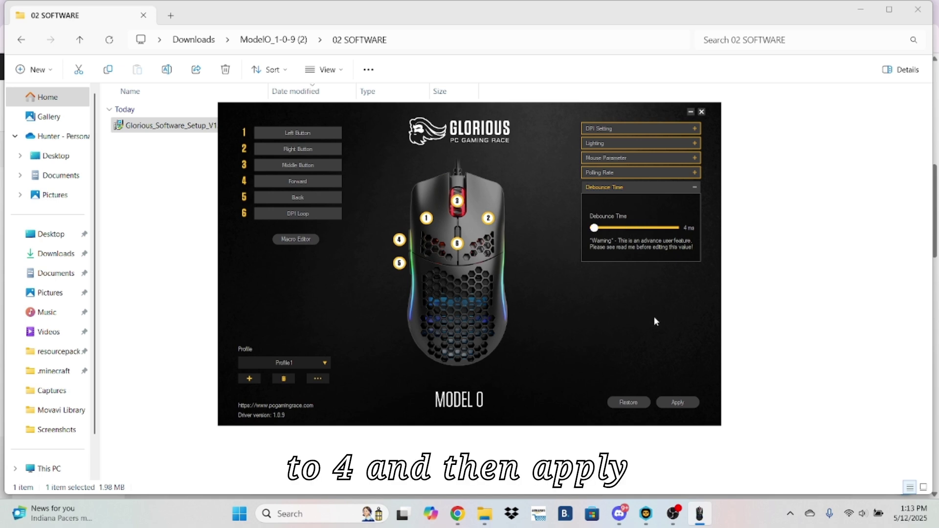
left_click(674, 402)
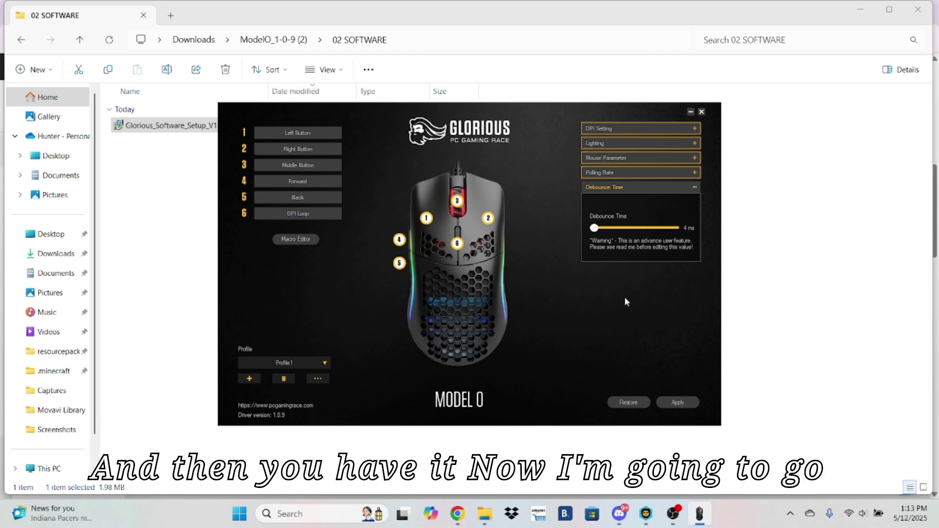
Switch back to Chrome and search Google for 'cps checker'.
left_click(645, 514)
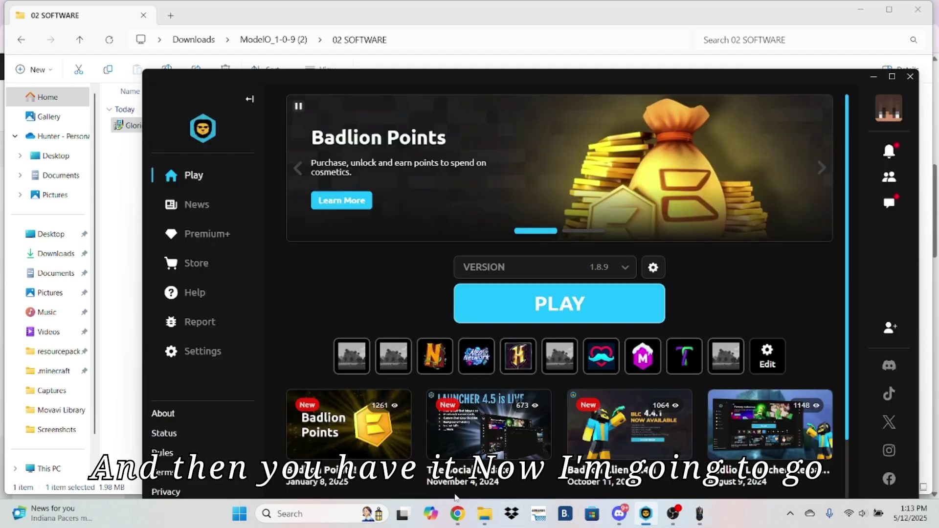
left_click(457, 513)
left_click(364, 41)
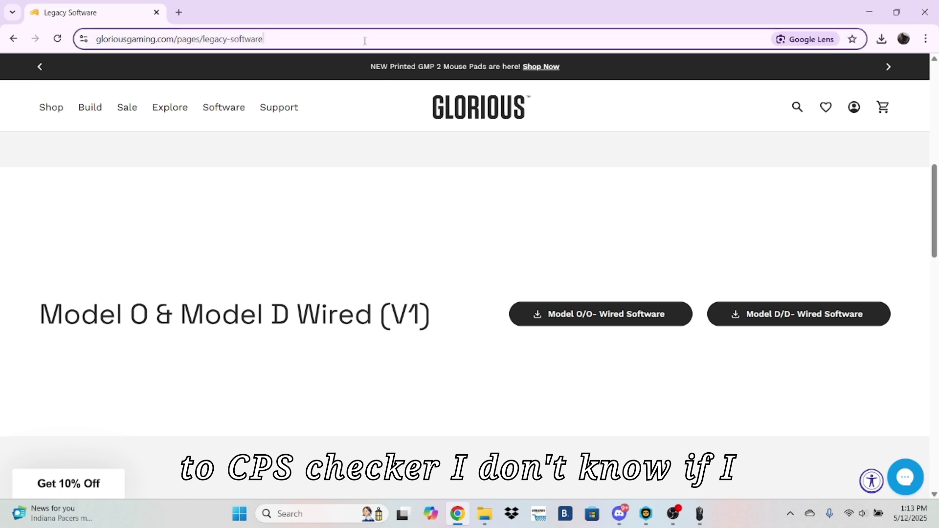
key("F12")
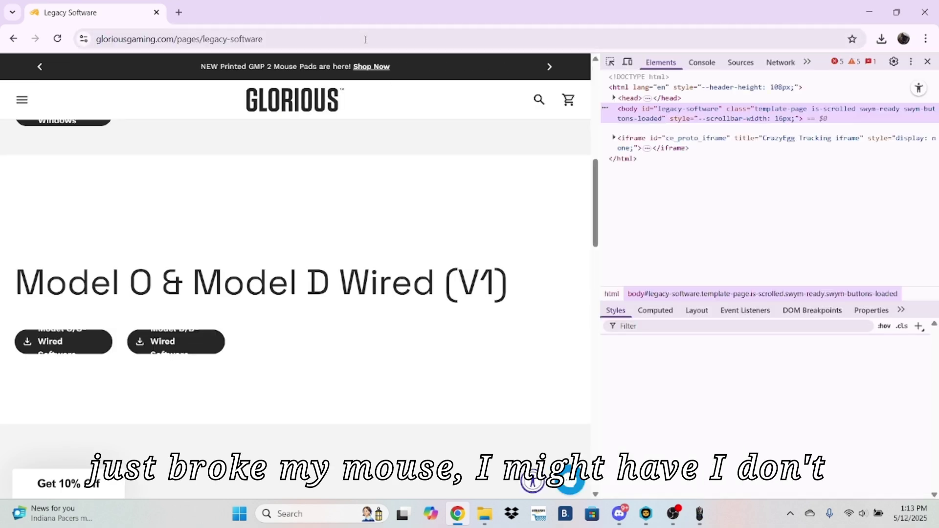
left_click(927, 61)
type("cps checker")
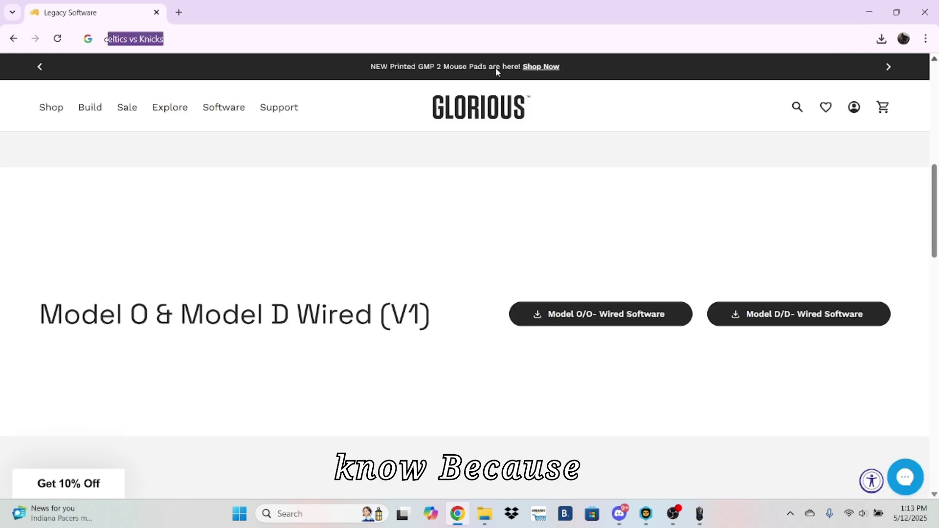
key("Return")
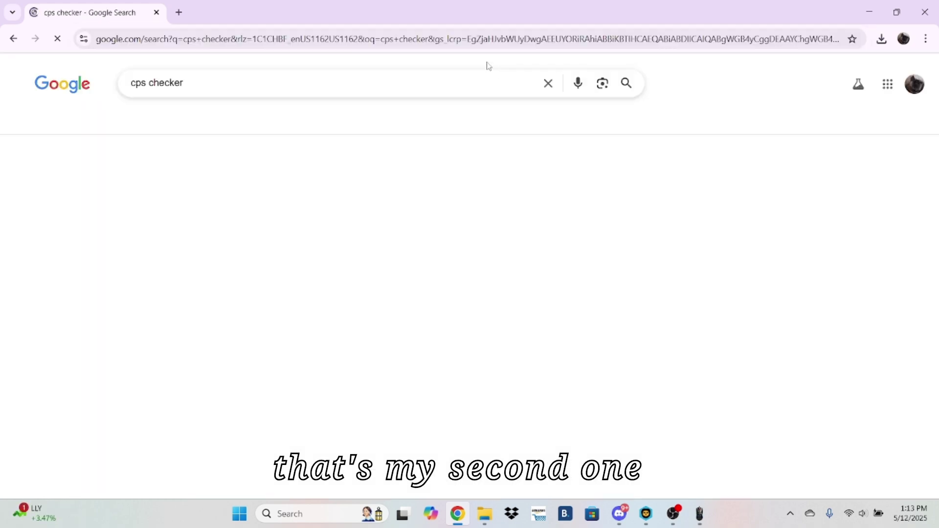
Open cpstest.org and complete a first 5-second click test, closing the score dialog.
left_click(238, 185)
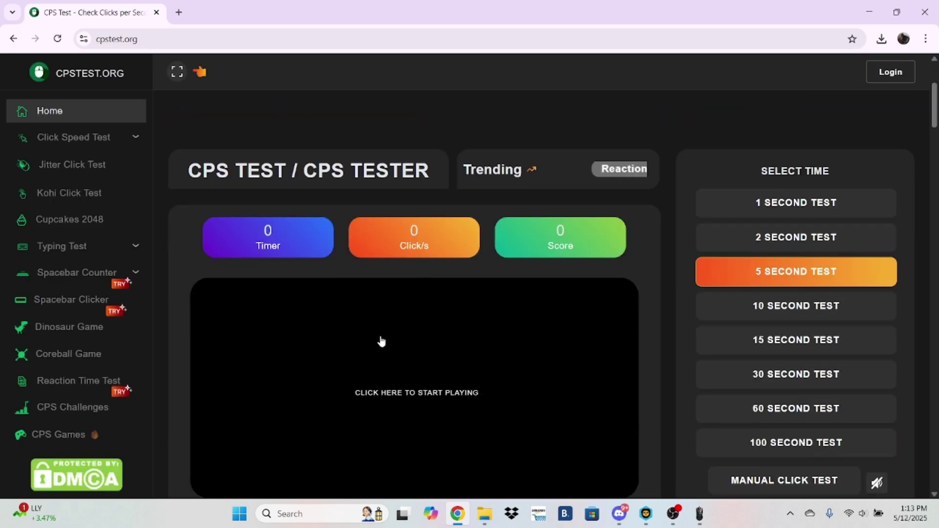
left_click(381, 339)
left_click(381, 340)
left_click(381, 339)
left_click(380, 339)
left_click(381, 340)
left_click(381, 340)
left_click(381, 341)
left_click(381, 341)
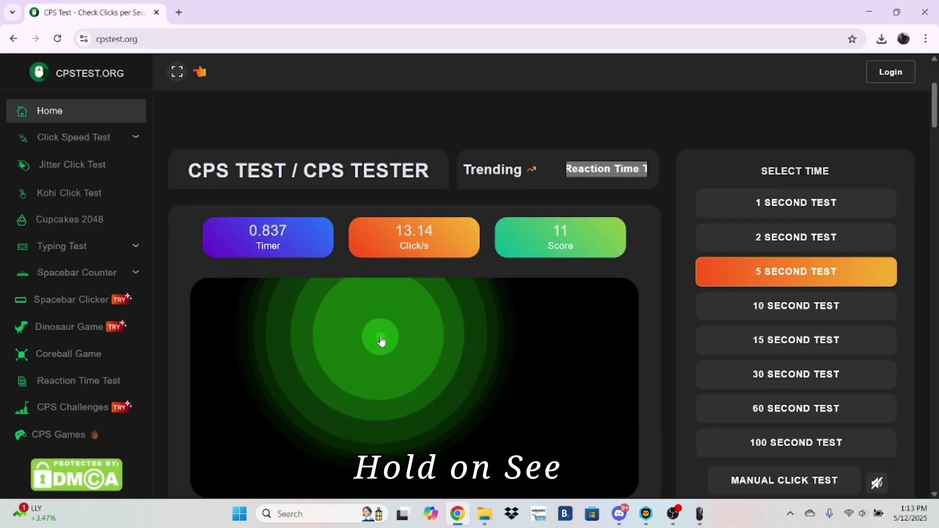
left_click(381, 341)
left_click(381, 341)
left_click(381, 341)
left_click(381, 340)
left_click(381, 341)
left_click(381, 341)
left_click(381, 340)
left_click(381, 341)
left_click(382, 341)
left_click(382, 340)
left_click(381, 341)
left_click(381, 341)
left_click(382, 340)
left_click(383, 341)
left_click(382, 341)
left_click(383, 340)
left_click(382, 340)
left_click(382, 341)
left_click(382, 341)
left_click(382, 341)
left_click(382, 341)
left_click(383, 341)
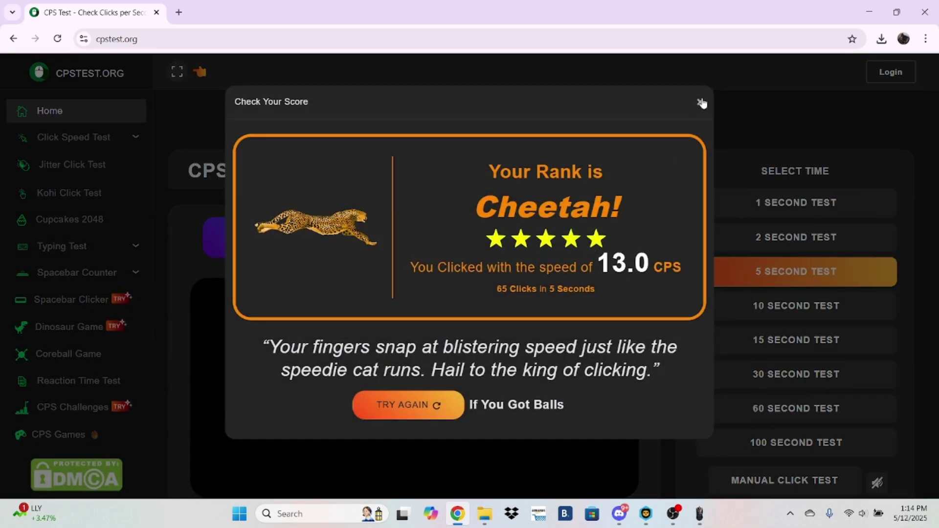
left_click(698, 104)
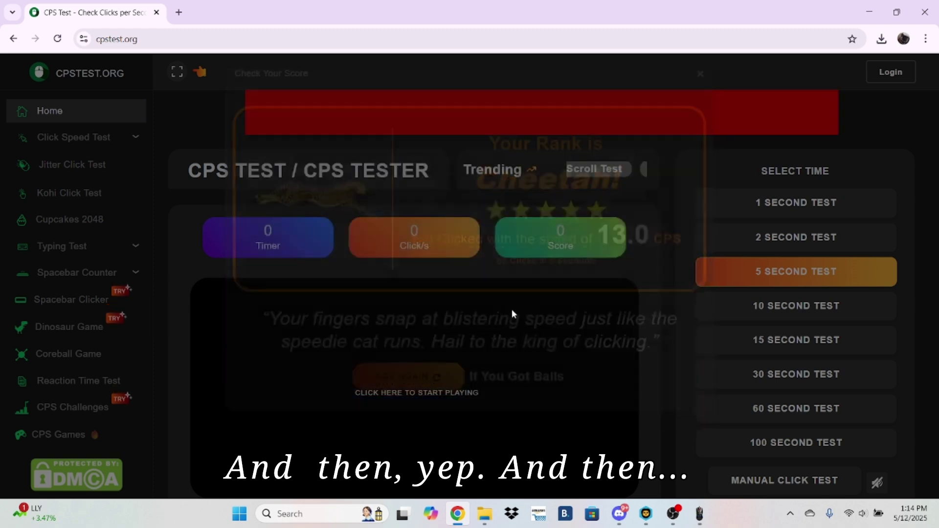
Run a second 5-second click test and dismiss its results.
scroll(482, 333, "down", 1)
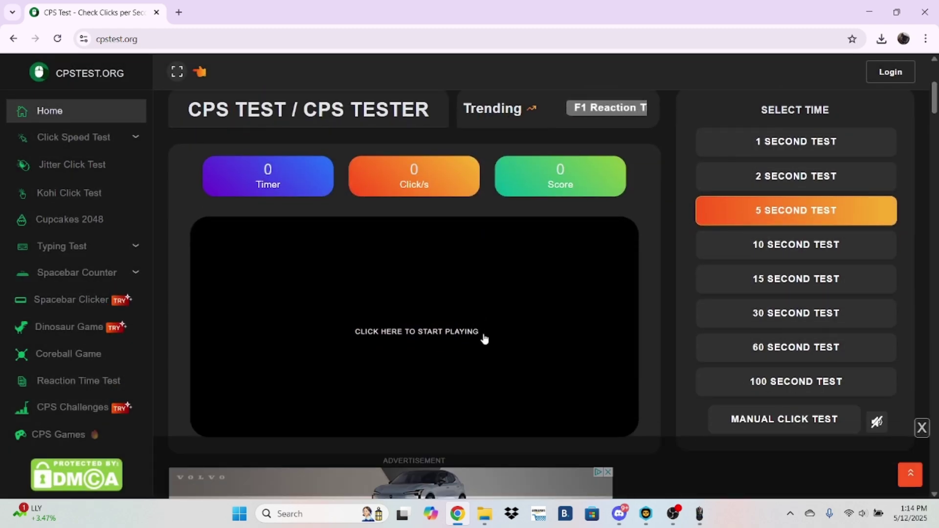
left_click(484, 337)
left_click(484, 338)
left_click(484, 338)
left_click(484, 337)
left_click(484, 337)
left_click(484, 338)
left_click(484, 338)
left_click(484, 338)
left_click(484, 339)
left_click(484, 338)
left_click(484, 338)
left_click(484, 339)
left_click(484, 339)
left_click(484, 338)
left_click(484, 338)
left_click(484, 338)
left_click(484, 339)
left_click(484, 338)
left_click(484, 339)
left_click(484, 338)
left_click(484, 337)
left_click(484, 337)
left_click(484, 337)
left_click(484, 338)
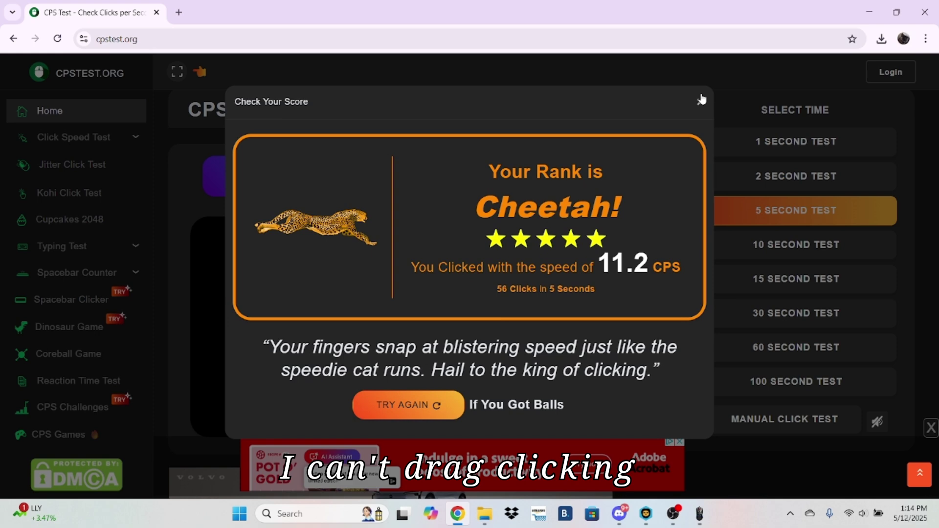
left_click(701, 99)
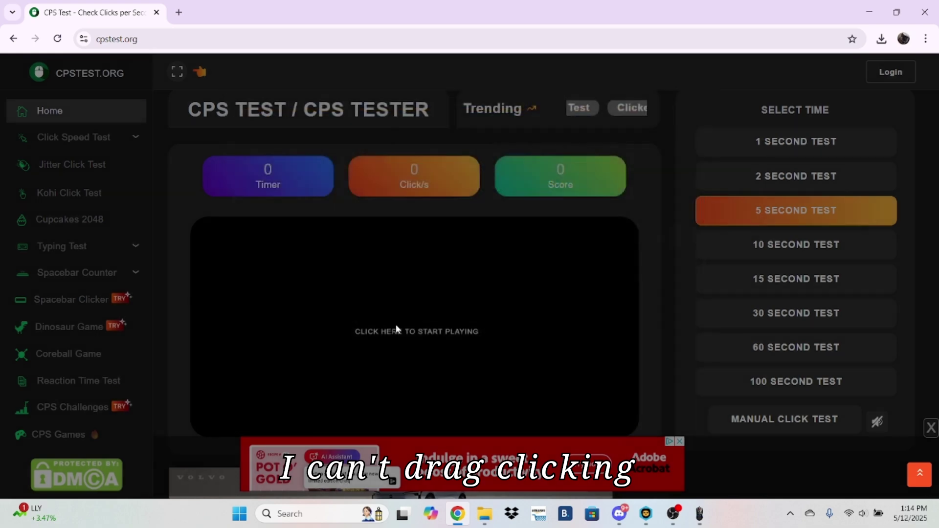
Complete a third 5-second click test and close its score dialog.
left_click(392, 330)
left_click(392, 332)
left_click(392, 332)
left_click(392, 333)
left_click(393, 332)
left_click(392, 332)
left_click(393, 333)
left_click(393, 335)
left_click(393, 335)
left_click(393, 335)
left_click(393, 335)
left_click(393, 335)
left_click(394, 335)
left_click(394, 335)
left_click(394, 335)
left_click(394, 335)
left_click(394, 335)
left_click(393, 334)
left_click(393, 334)
left_click(393, 335)
left_click(394, 335)
left_click(393, 333)
left_click(392, 333)
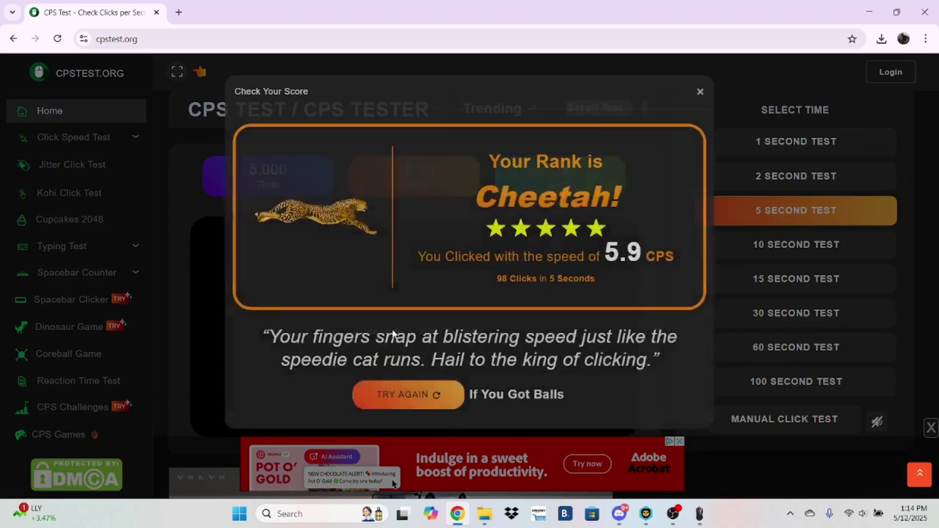
left_click(700, 103)
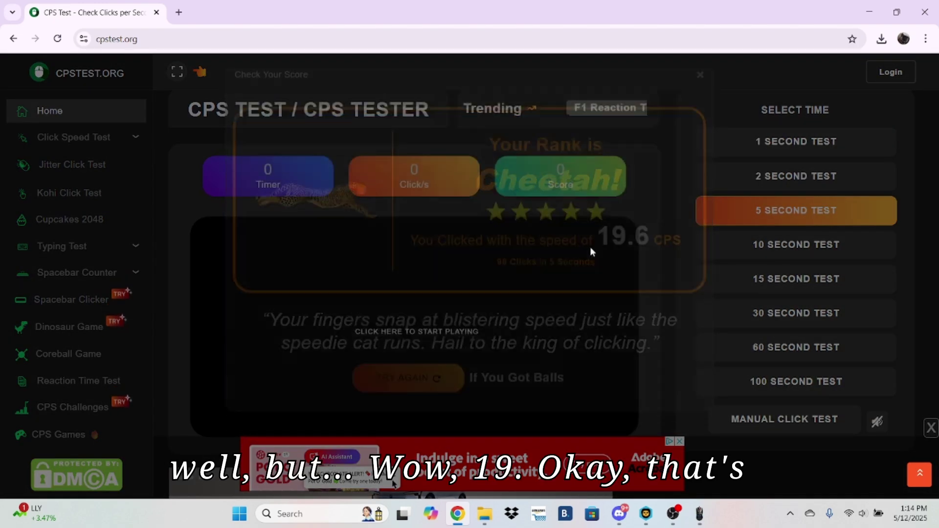
Run a final 5-second test scoring 90 clicks (18.0 CPS), then close the results.
left_click(502, 279)
left_click(502, 280)
left_click(502, 280)
left_click(502, 279)
left_click(502, 280)
left_click(502, 279)
left_click(501, 279)
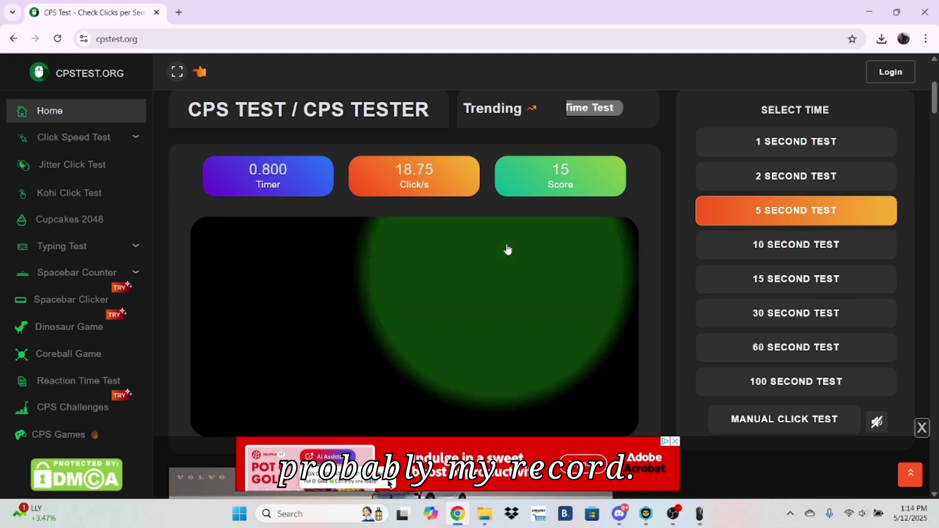
left_click(507, 249)
left_click(507, 250)
left_click(507, 249)
left_click(507, 249)
left_click(507, 249)
left_click(507, 250)
left_click(507, 249)
left_click(507, 248)
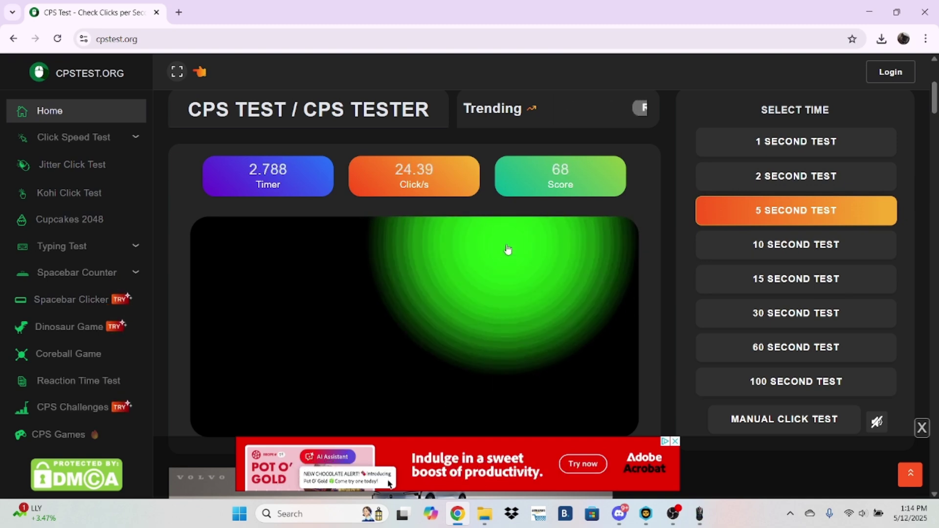
left_click(508, 249)
left_click(507, 249)
left_click(508, 249)
left_click(507, 250)
left_click(508, 249)
left_click(507, 249)
left_click(507, 250)
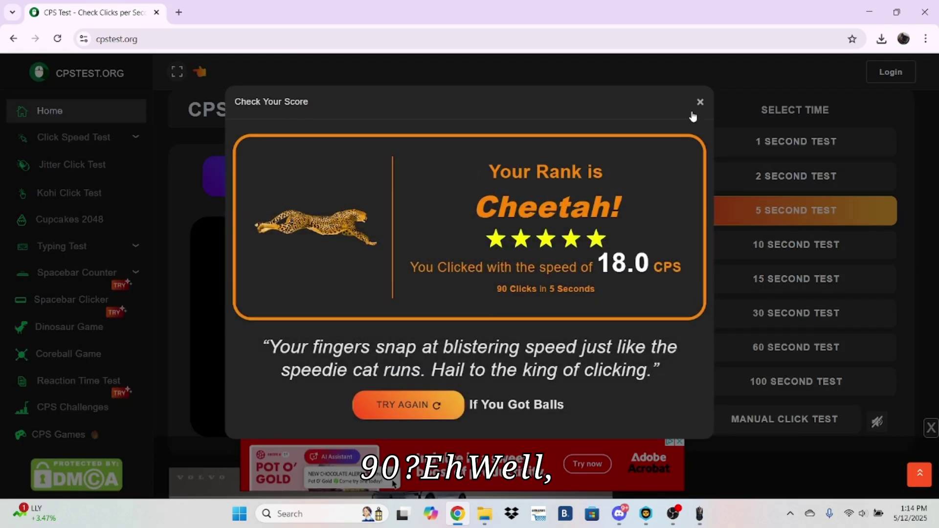
left_click(699, 103)
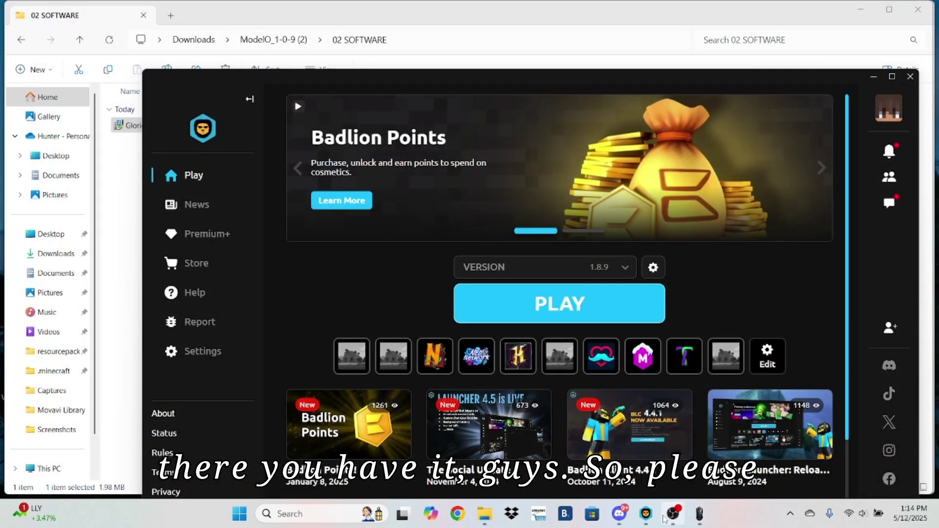
Cycle through OBS and Badlion to bring Glorious Model O Software back, debounce still 4 ms.
left_click(666, 517)
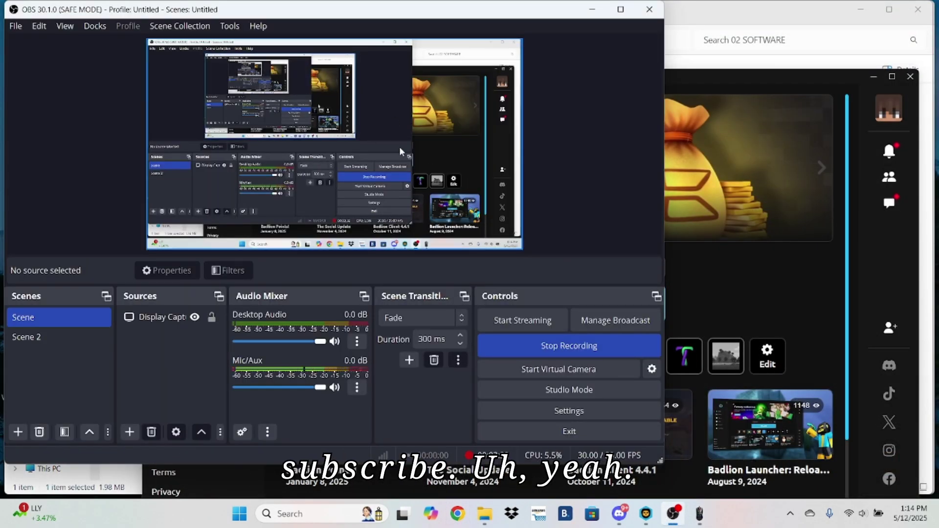
left_click(646, 513)
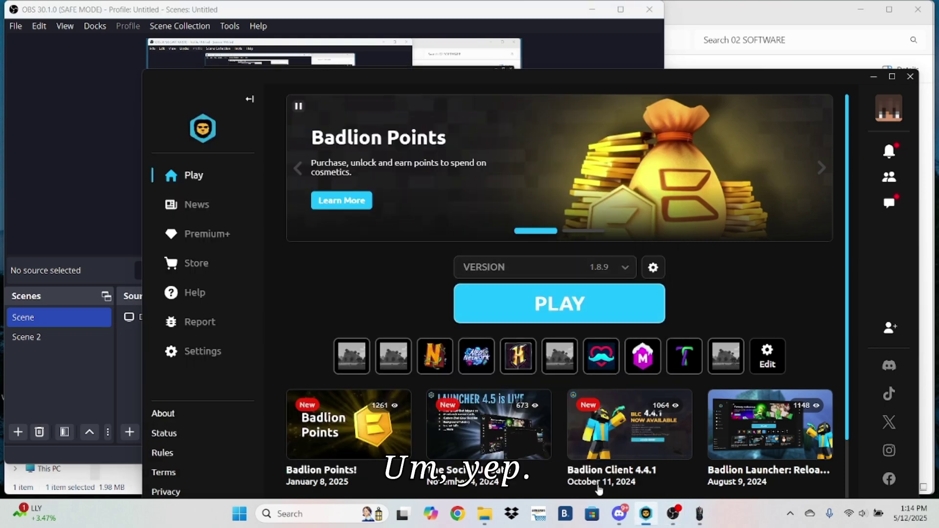
left_click(695, 512)
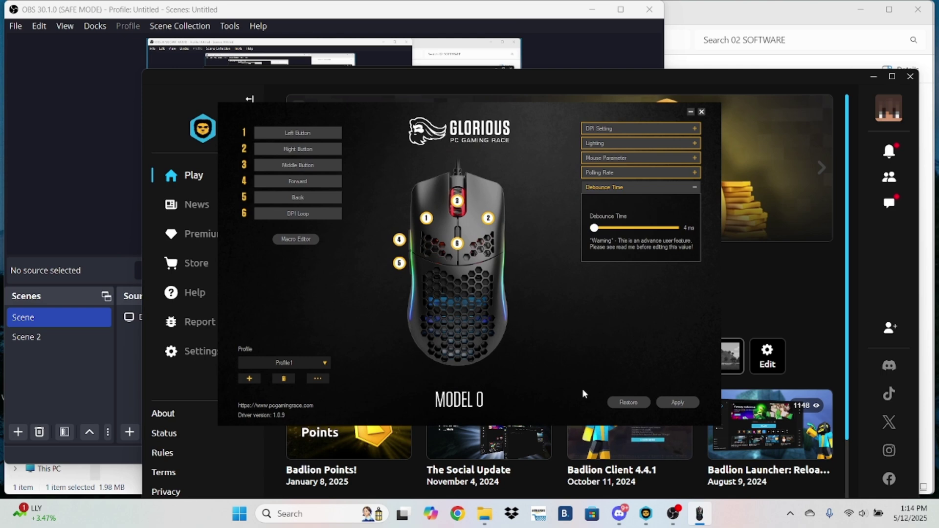